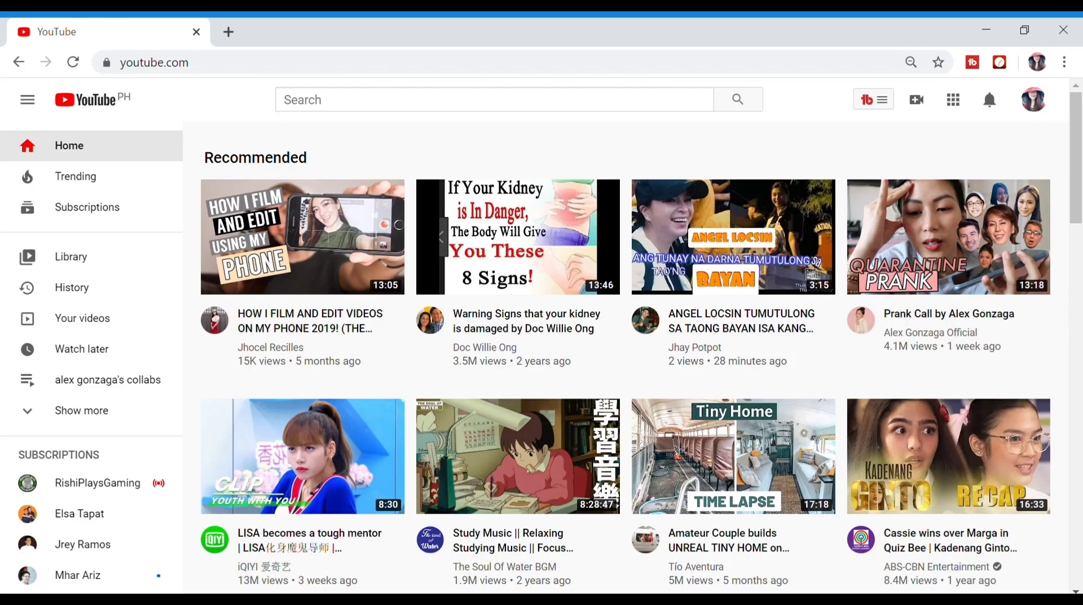
Search 'kathryn bernardo', open her channel, dismiss the statistics panel, and show its playlists
text(/)
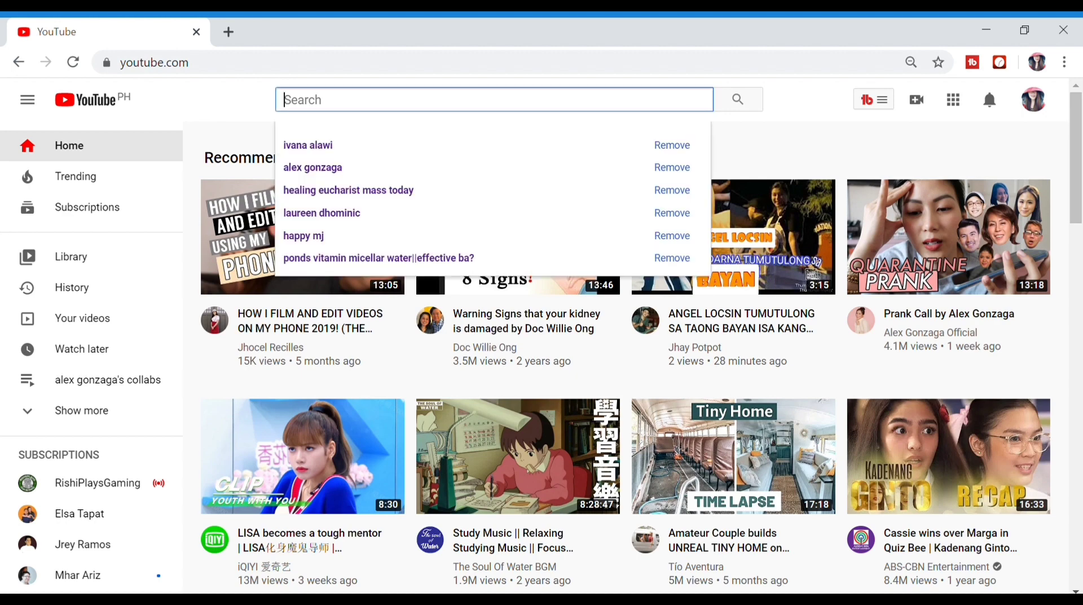
text(kath)
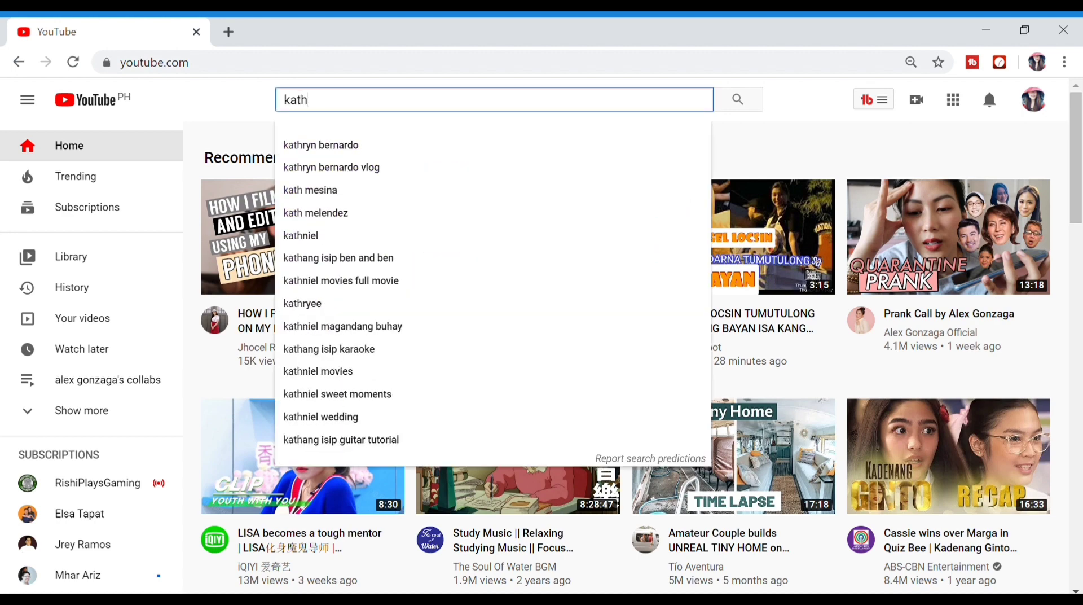
click(355, 145)
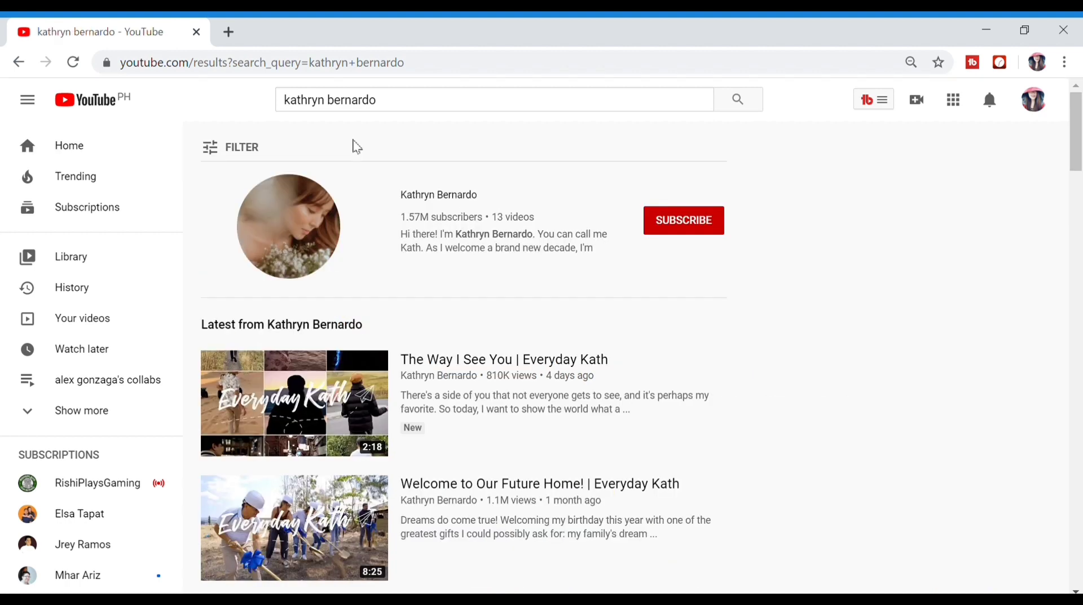
click(314, 266)
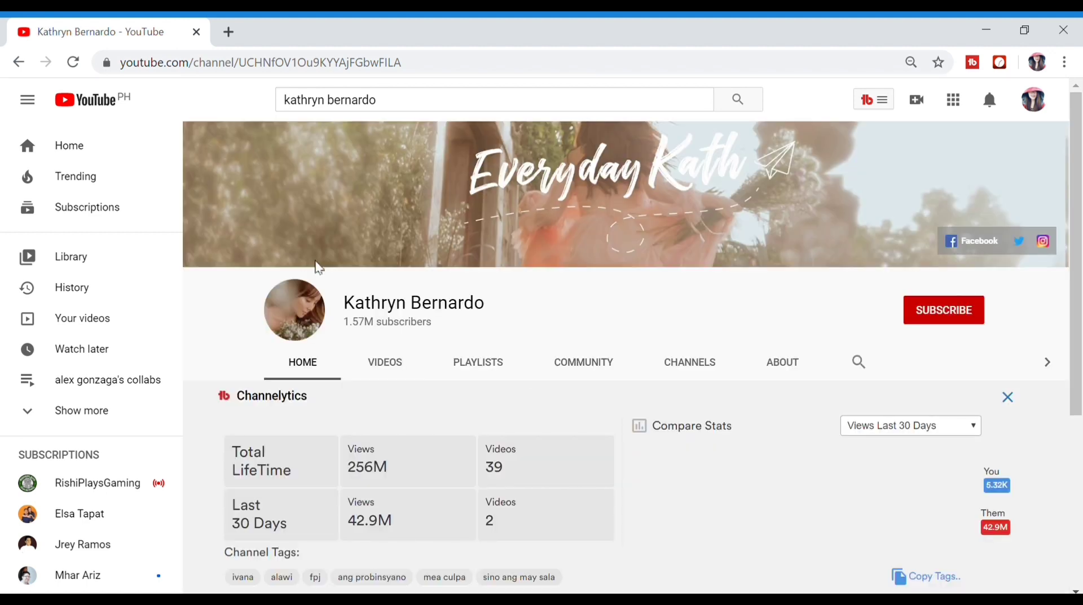
click(1008, 399)
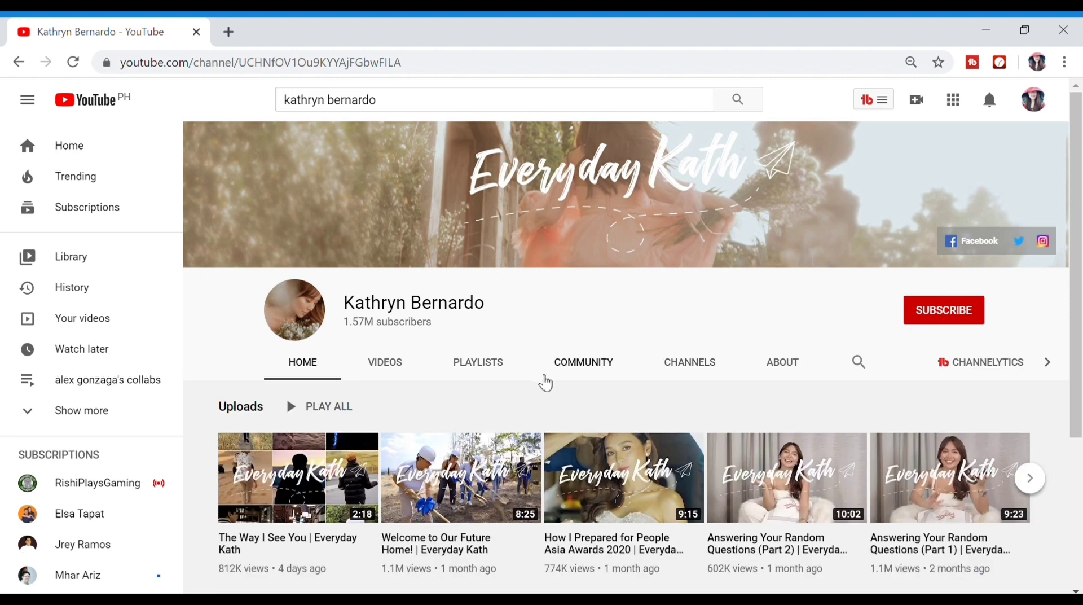
click(498, 376)
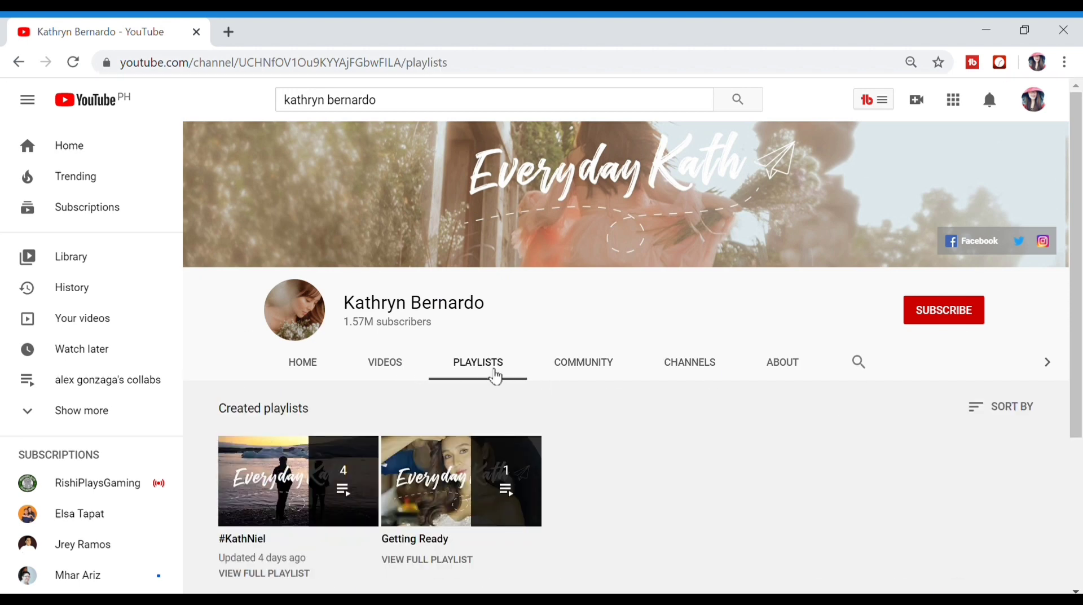
Open the full #KathNiel playlist and check each of its four videos' options menus
click(279, 579)
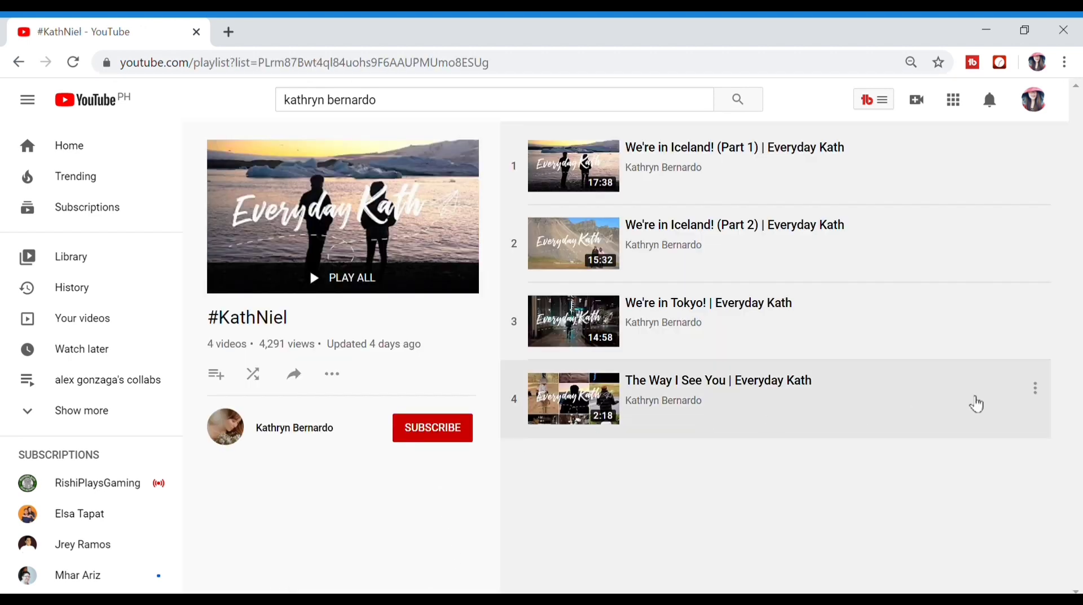
mouse_move(775, 398)
click(1039, 392)
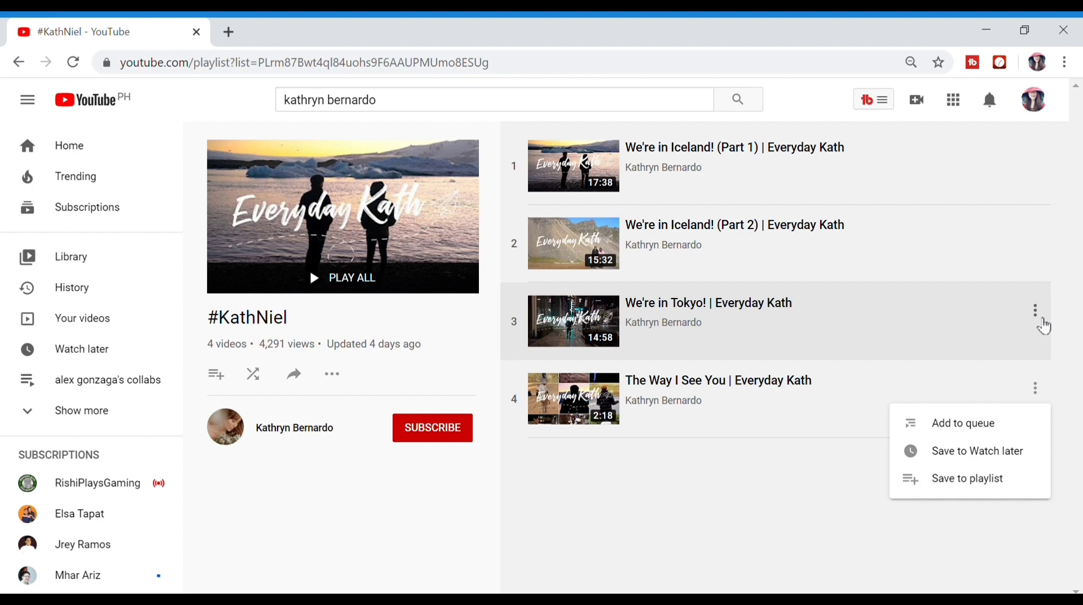
click(1038, 314)
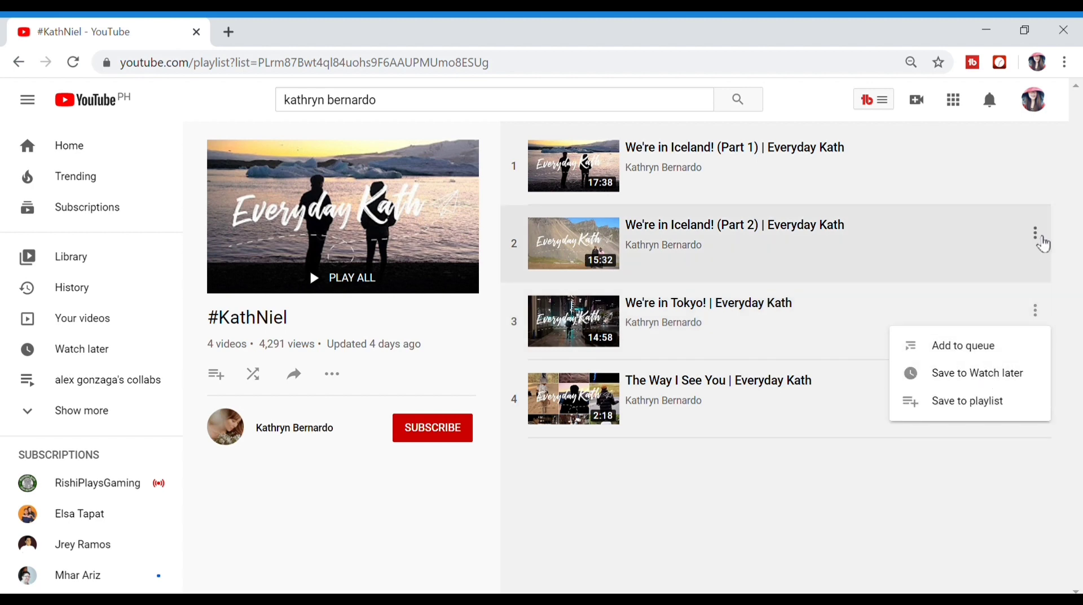
click(1041, 239)
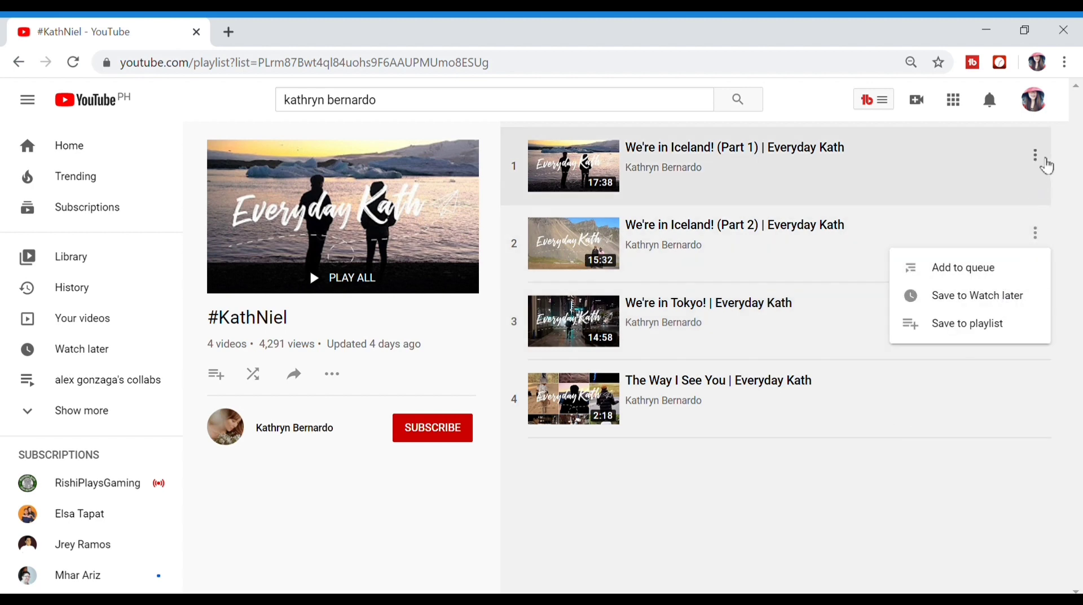
click(1043, 161)
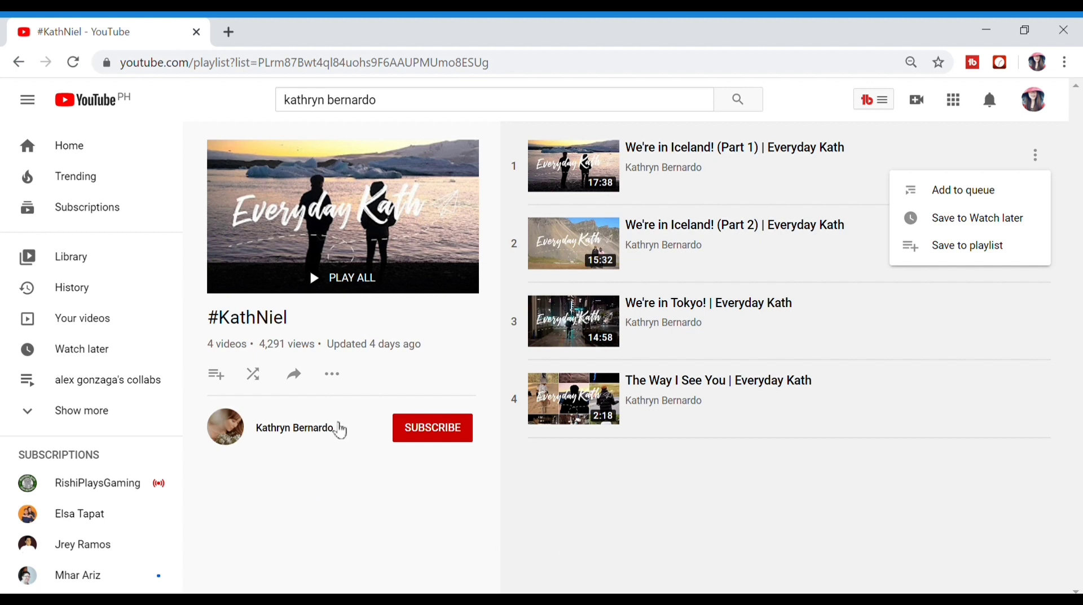
Reload the playlist page with '&disable_polymer=1' appended to its address
click(415, 70)
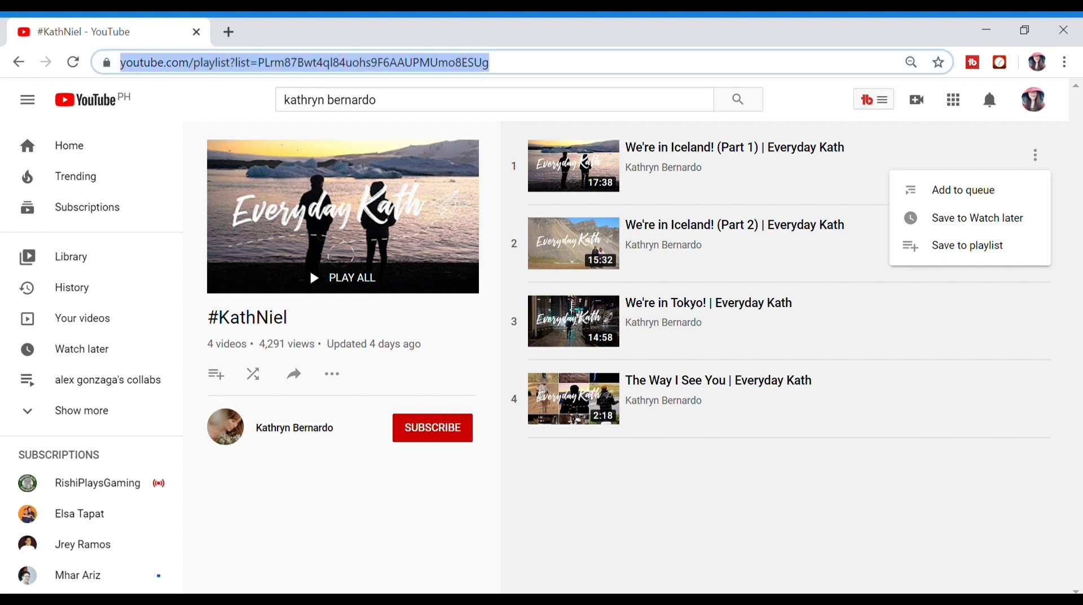
key(End)
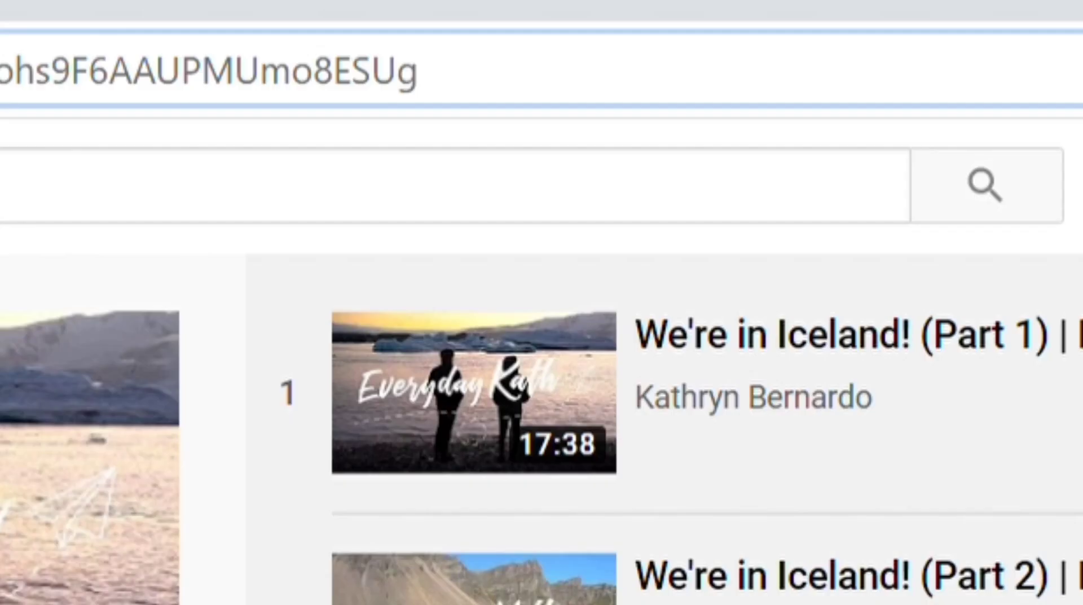
text(&disab)
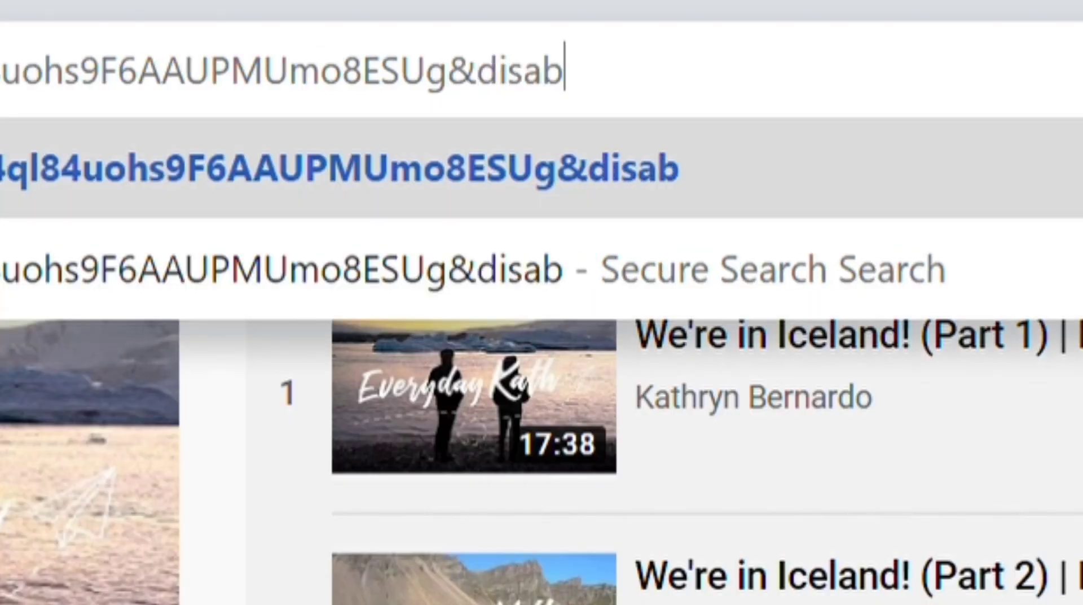
text(le_po)
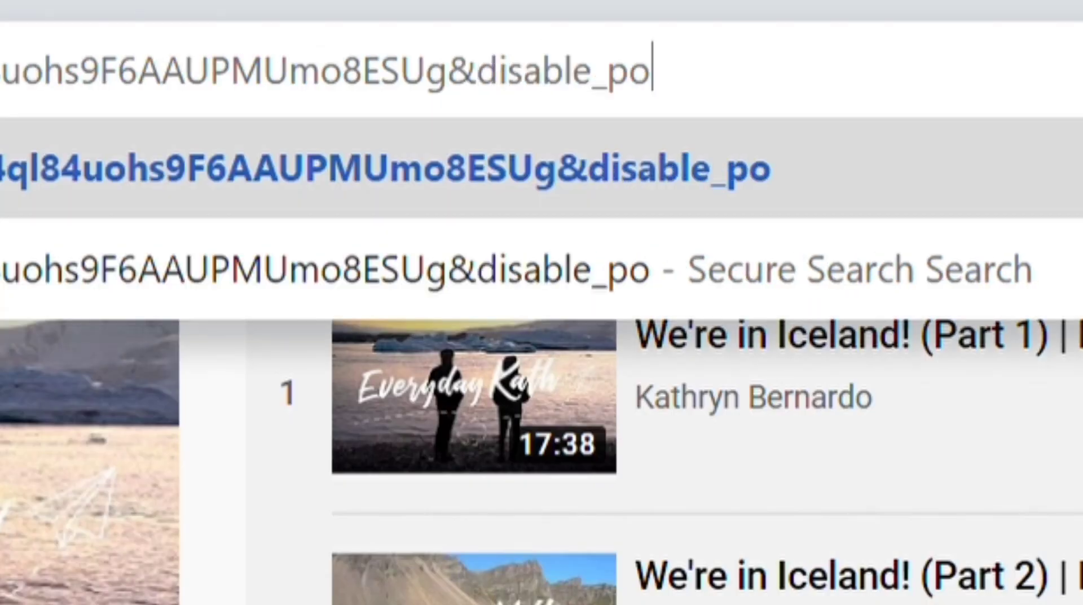
text(lymer=1)
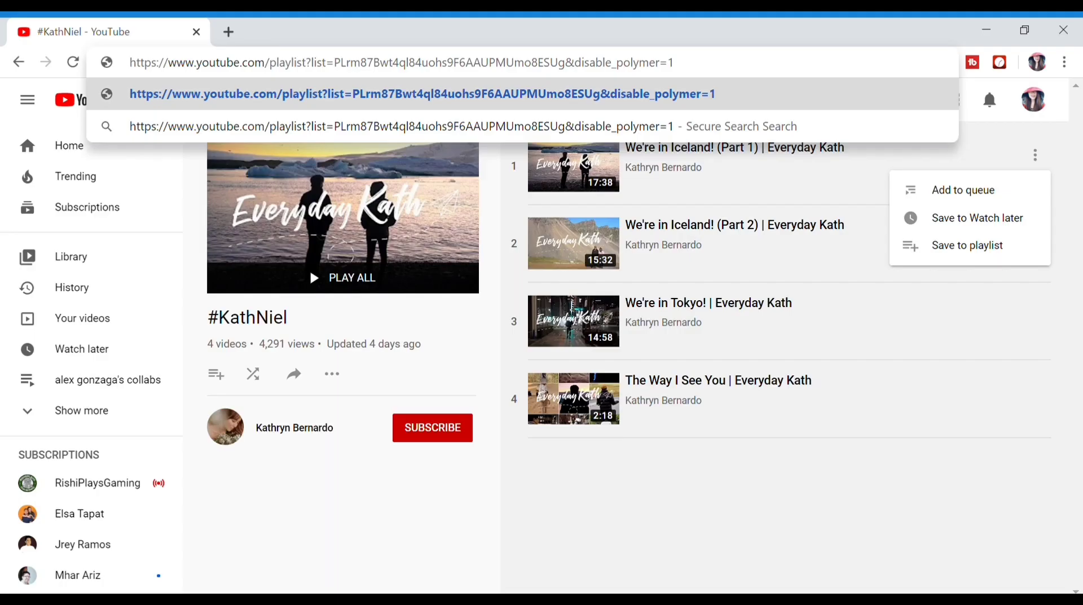
key(Return)
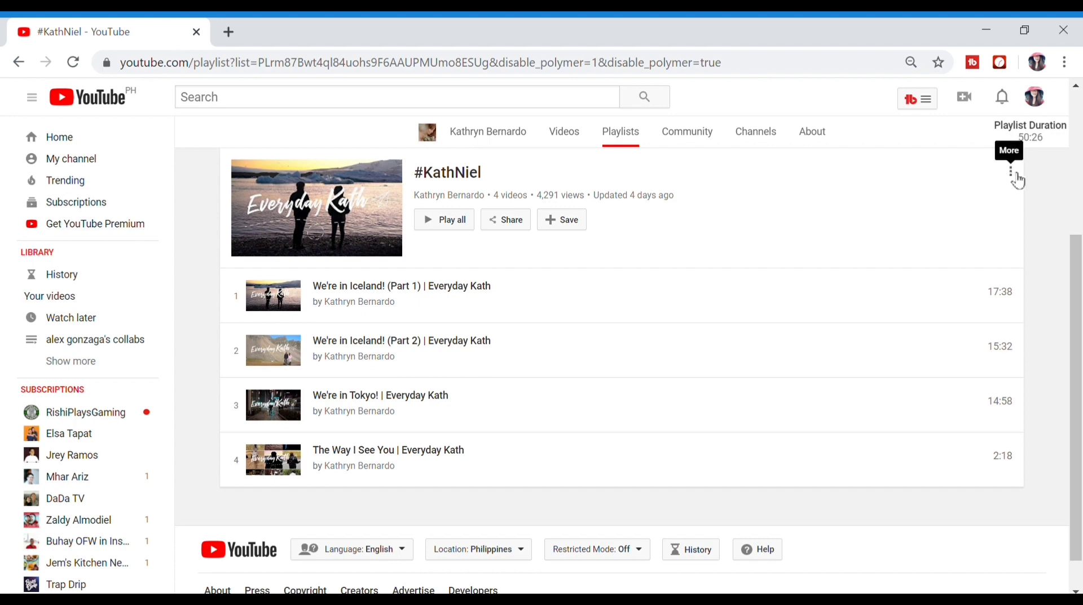
Add all four #KathNiel videos to Watch later using the playlist's 'Add all to...' option
click(1017, 175)
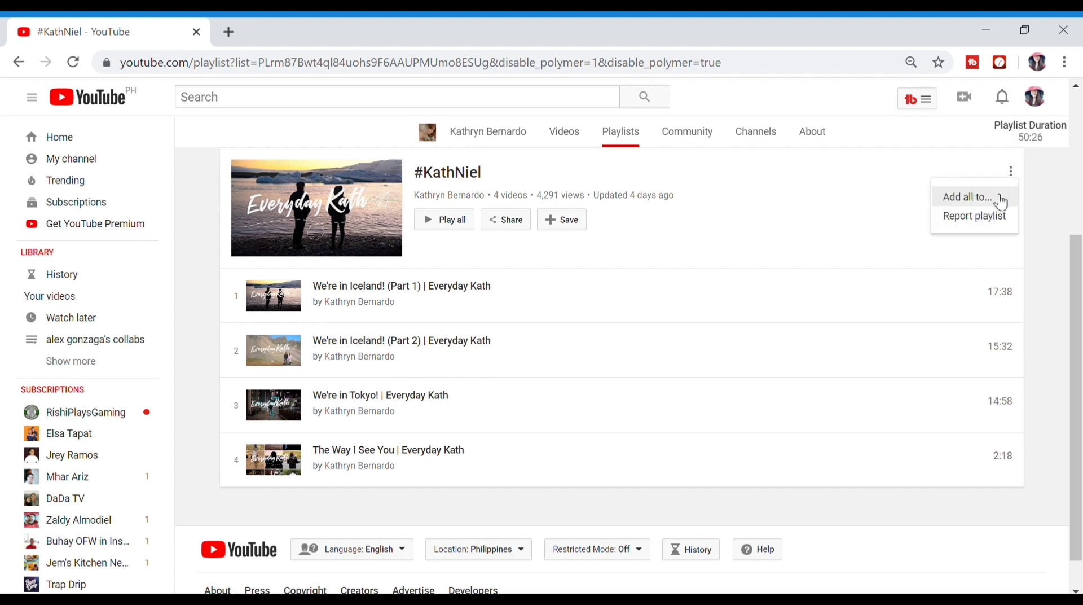
click(1002, 198)
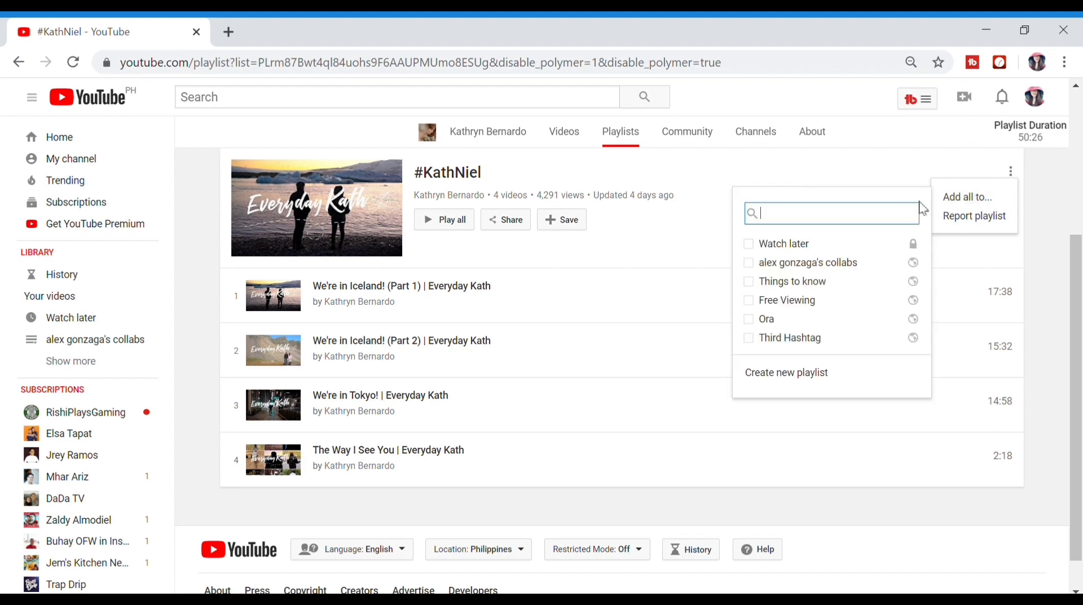
click(778, 248)
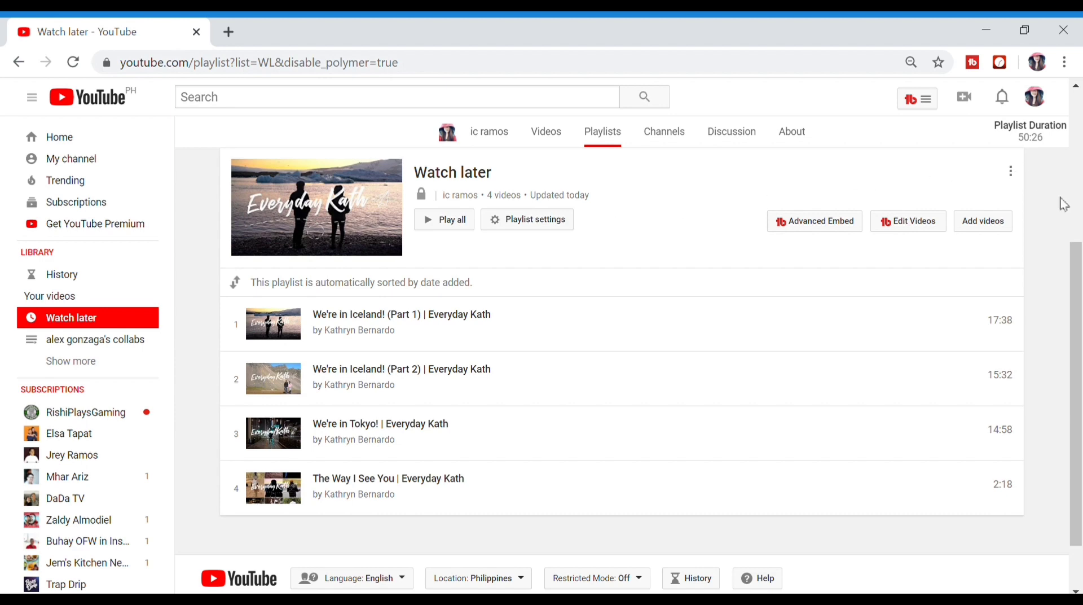
drag(1077, 269, 1078, 243)
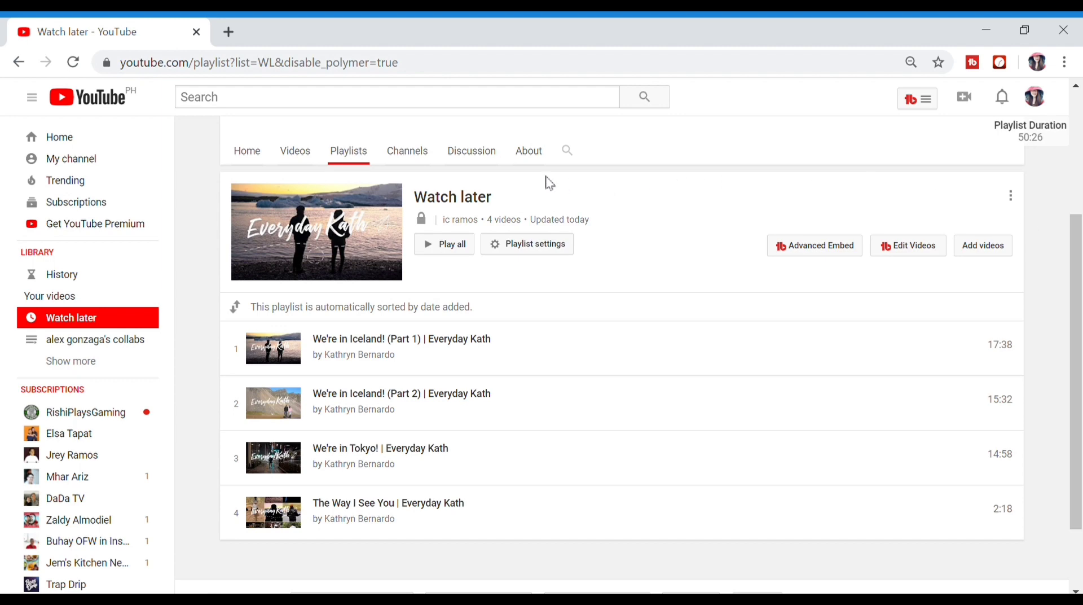
mouse_move(1010, 171)
click(1020, 204)
click(988, 223)
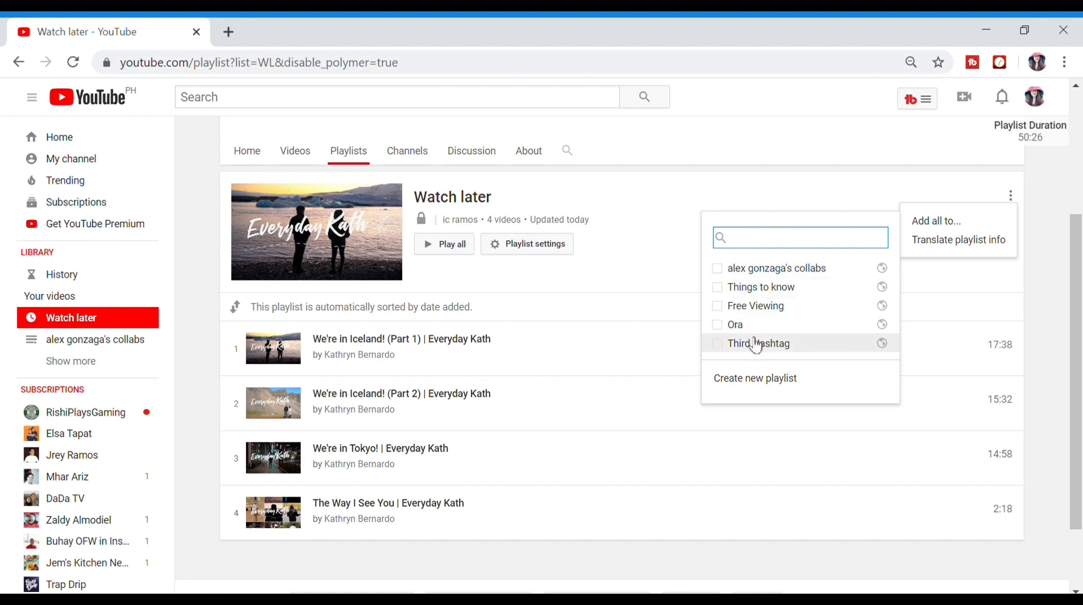
click(1045, 205)
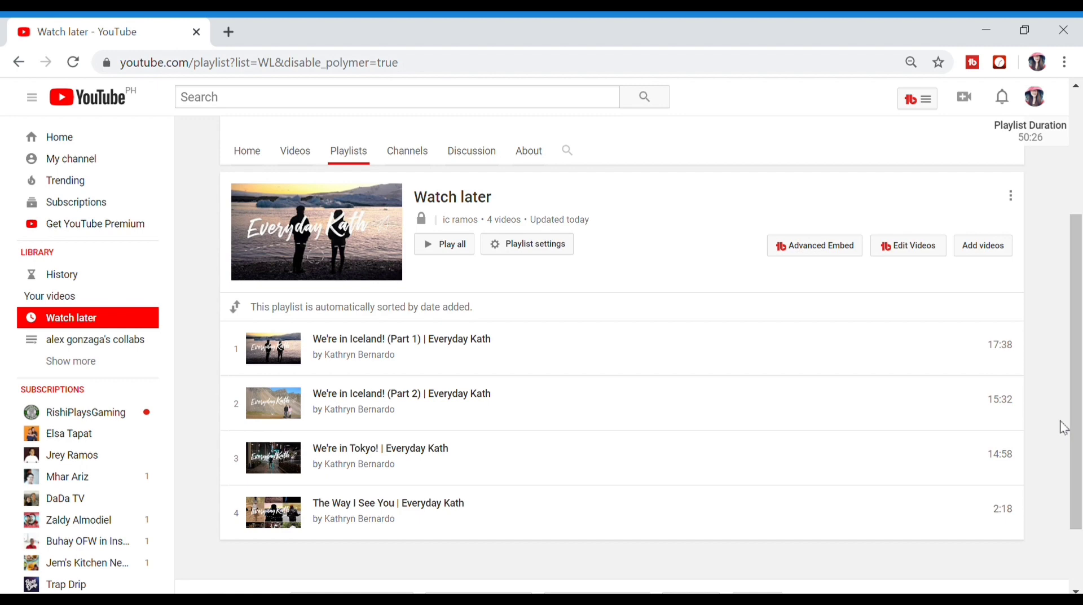
drag(1070, 401, 1070, 400)
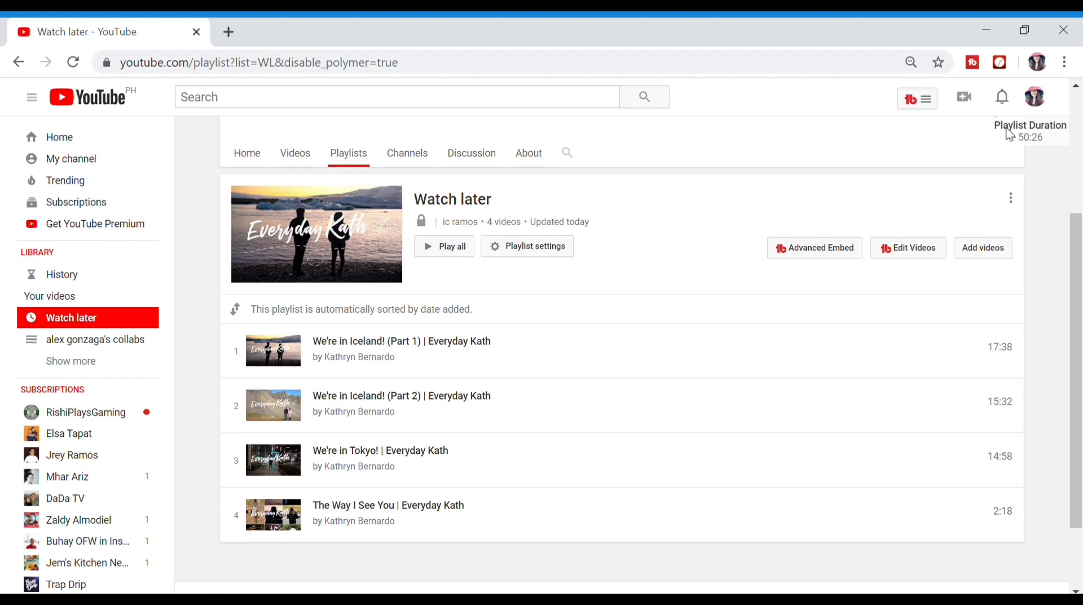